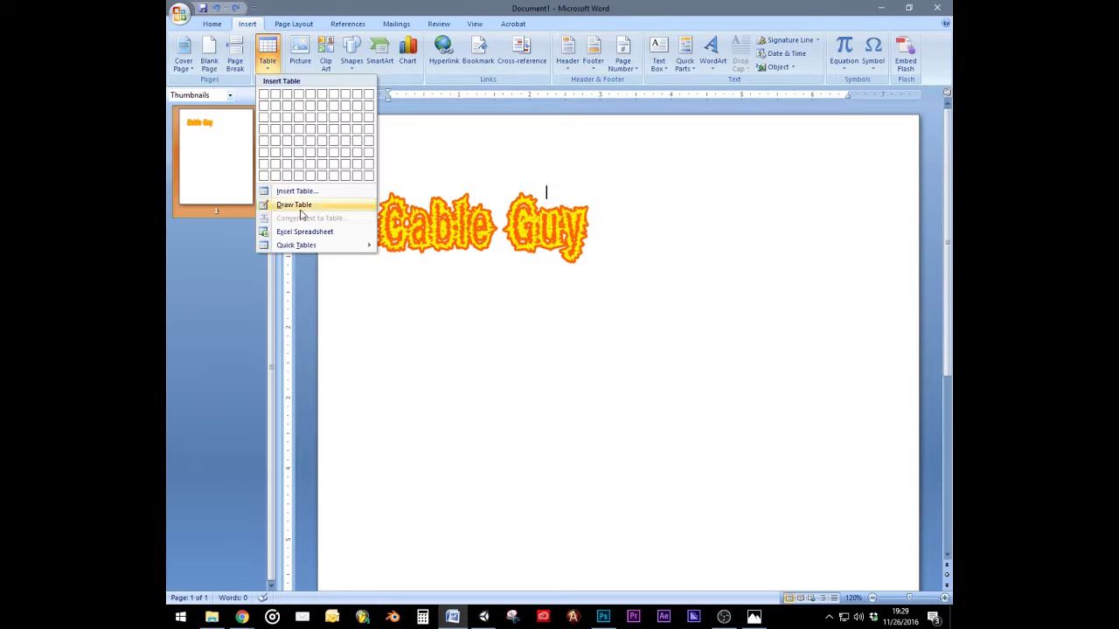
# - Draw a single-cell table over the second half of the Cable Guy title
pyautogui.click(300, 205)
pyautogui.moveTo(467, 178); pyautogui.dragTo(714, 275)
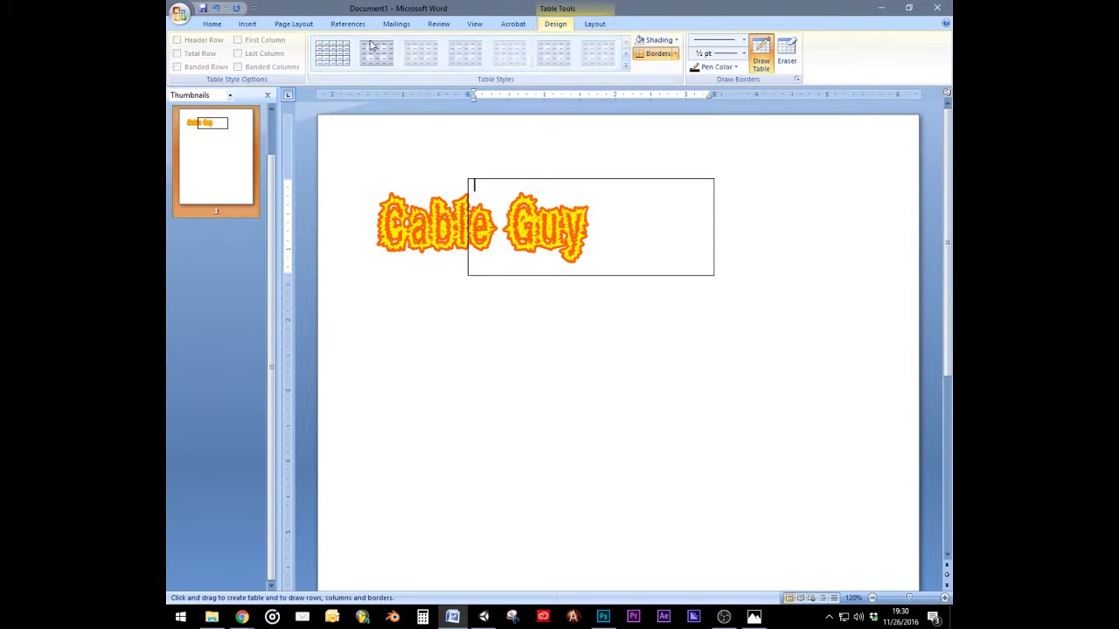
pyautogui.click(212, 24)
pyautogui.click(248, 23)
pyautogui.click(513, 24)
pyautogui.click(594, 24)
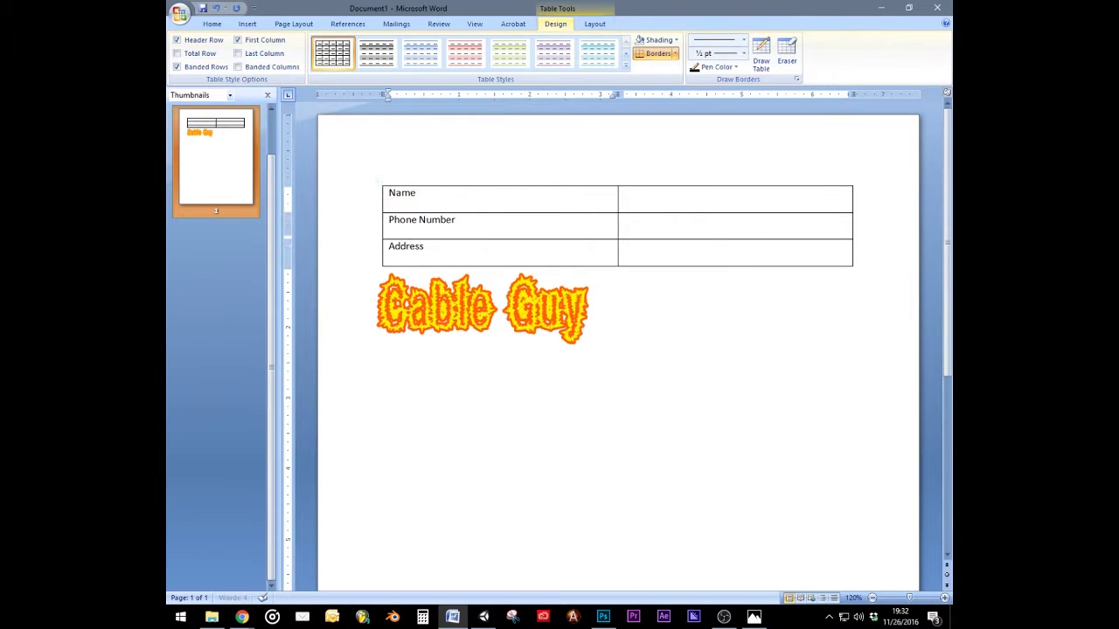
pyautogui.rightClick(620, 206)
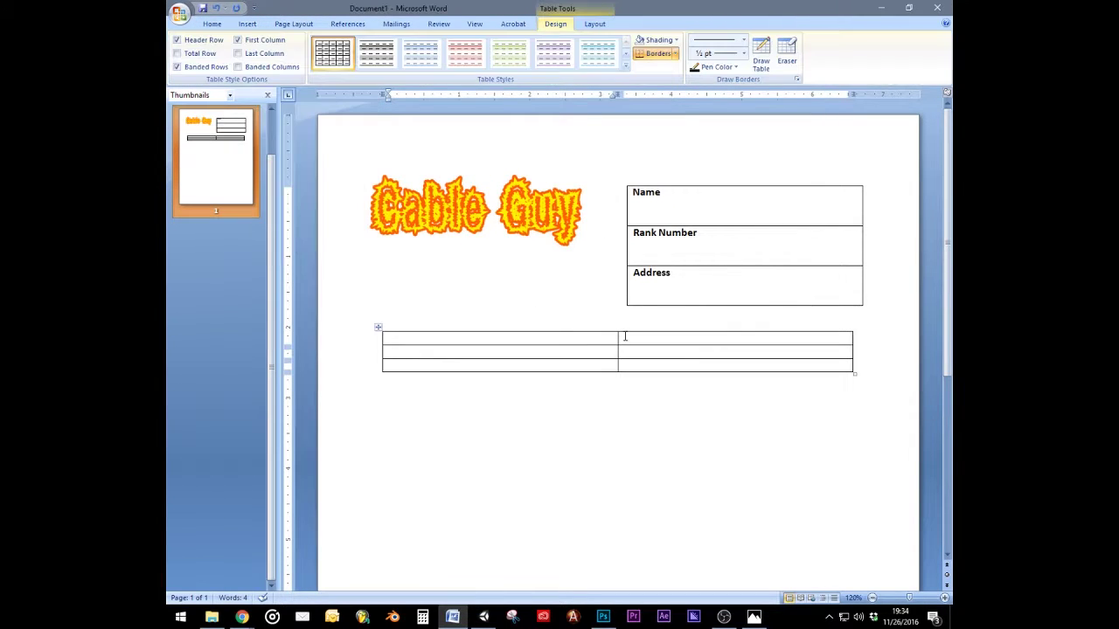
# - Extend the empty table below the title to 18 rows and narrow its first column
pyautogui.click(524, 365)
pyautogui.press('Tab')
pyautogui.press('Tab')
pyautogui.press('Tab')
pyautogui.press('Tab')
pyautogui.press('Tab')
pyautogui.press('Tab')
pyautogui.press('Tab')
pyautogui.press('Tab')
pyautogui.press('Tab')
pyautogui.press('Tab')
pyautogui.press('Tab')
pyautogui.press('Tab')
pyautogui.press('Tab')
pyautogui.press('Tab')
pyautogui.press('Tab')
pyautogui.press('Tab')
pyautogui.press('Tab')
pyautogui.press('Tab')
pyautogui.press('Tab')
pyautogui.press('Tab')
pyautogui.scroll(-3, 524, 365)
pyautogui.press('Tab')
pyautogui.press('Tab')
pyautogui.press('Tab')
pyautogui.press('Tab')
pyautogui.rightClick(454, 468)
pyautogui.moveTo(454, 466); pyautogui.dragTo(550, 463)
pyautogui.hotkey('ctrl', 'z')
pyautogui.rightClick(500, 466)
pyautogui.press('Escape')
pyautogui.scroll(3, 507, 327)
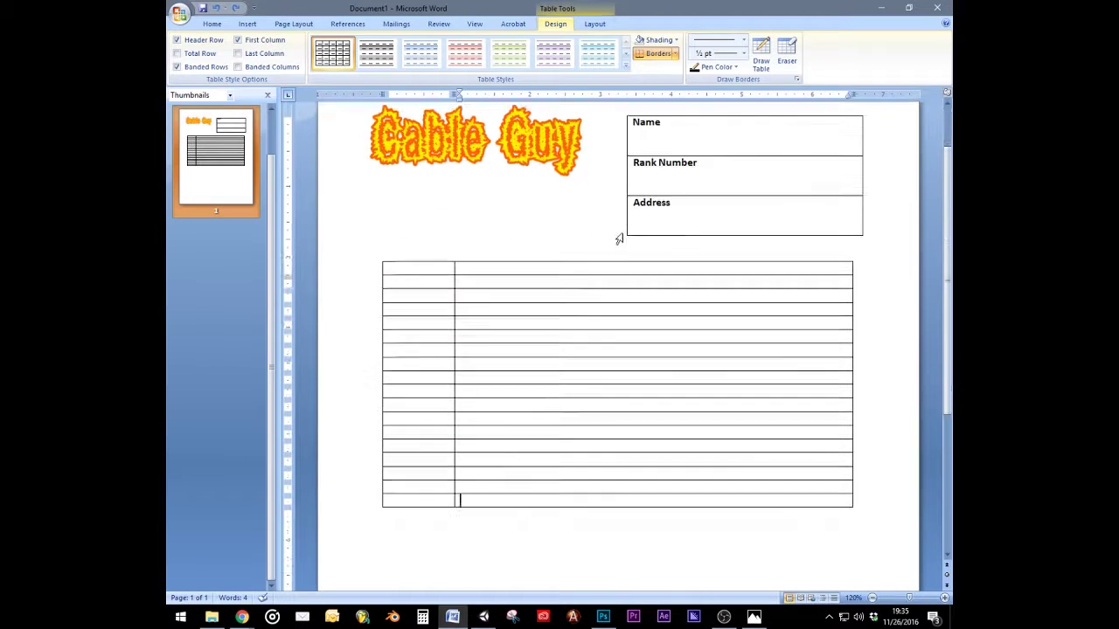
# - Replace the Address label with "Picture" and add two blank lines beneath it in that cell
pyautogui.scroll(1, 643, 222)
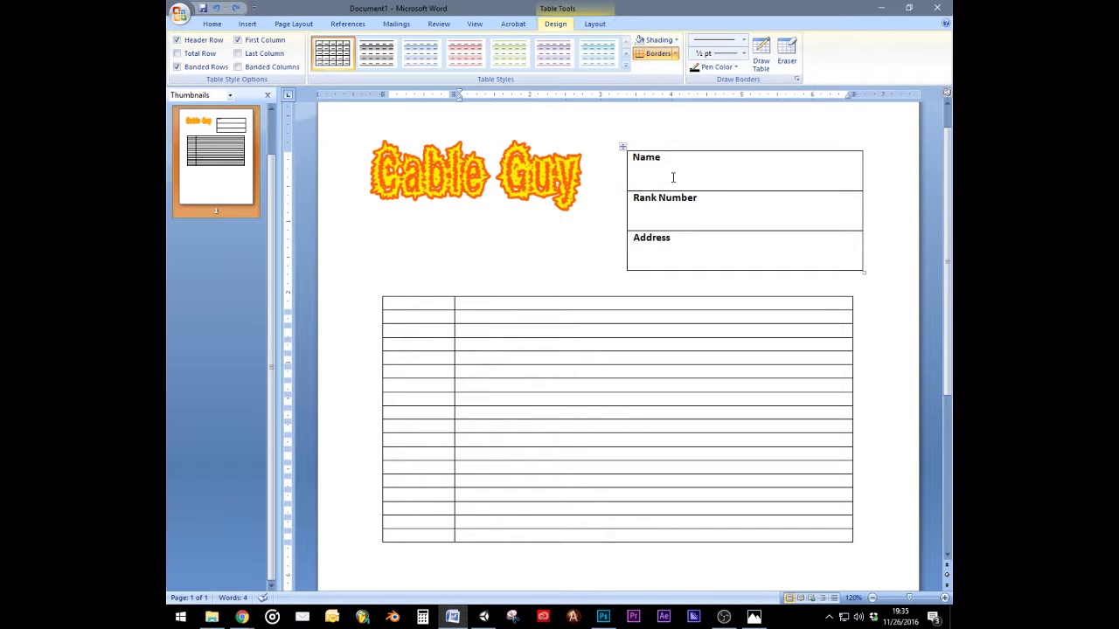
pyautogui.write('ture')
pyautogui.press('Return')
pyautogui.press('Return')
# - Draw a text box about 2.77 by 0.46 inches below the Cable Guy title
pyautogui.click(248, 23)
pyautogui.click(656, 52)
pyautogui.click(691, 409)
pyautogui.moveTo(376, 232); pyautogui.dragTo(575, 268)
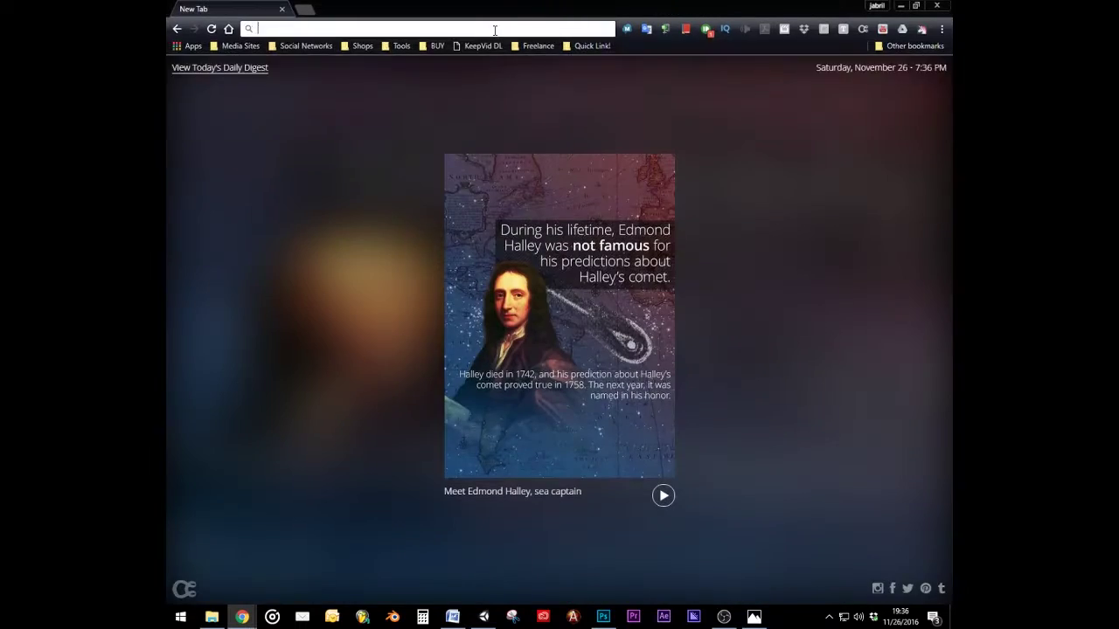
# - In Chrome, search for "alphabet to phone numbers code" and find the letter table in Wikipedia's Telephone keypad article
pyautogui.write('alphabet to numbers code')
pyautogui.press('Return')
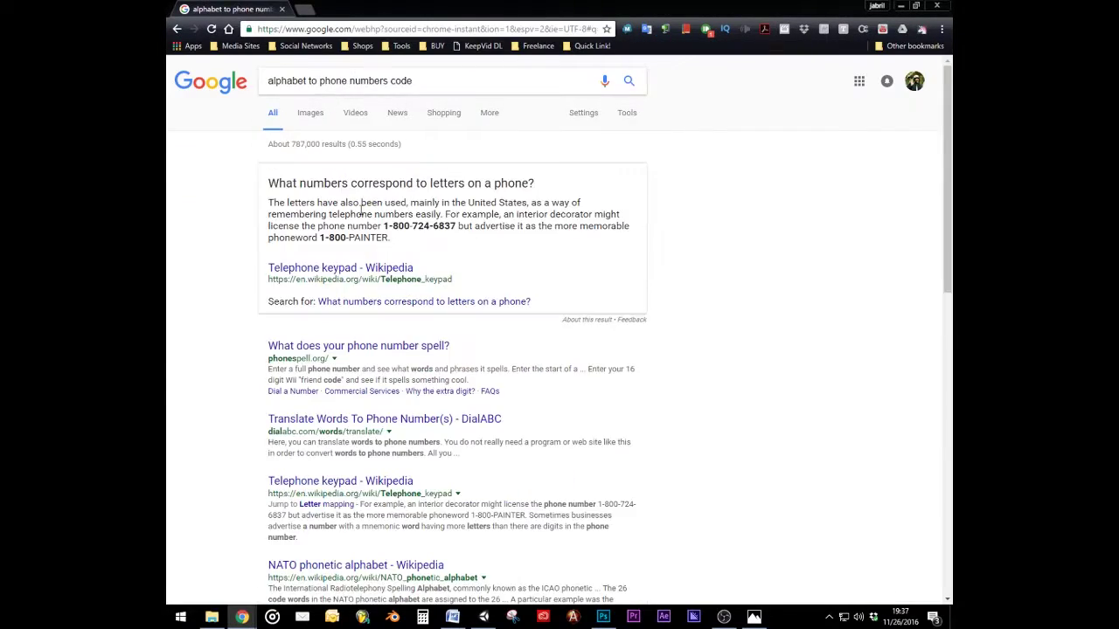
pyautogui.click(361, 267)
pyautogui.scroll(-5, 308, 285)
# - Convert the phone word to digits with the keypad table, noting the digits in the browser's address field
pyautogui.click(358, 29)
pyautogui.write('73337')
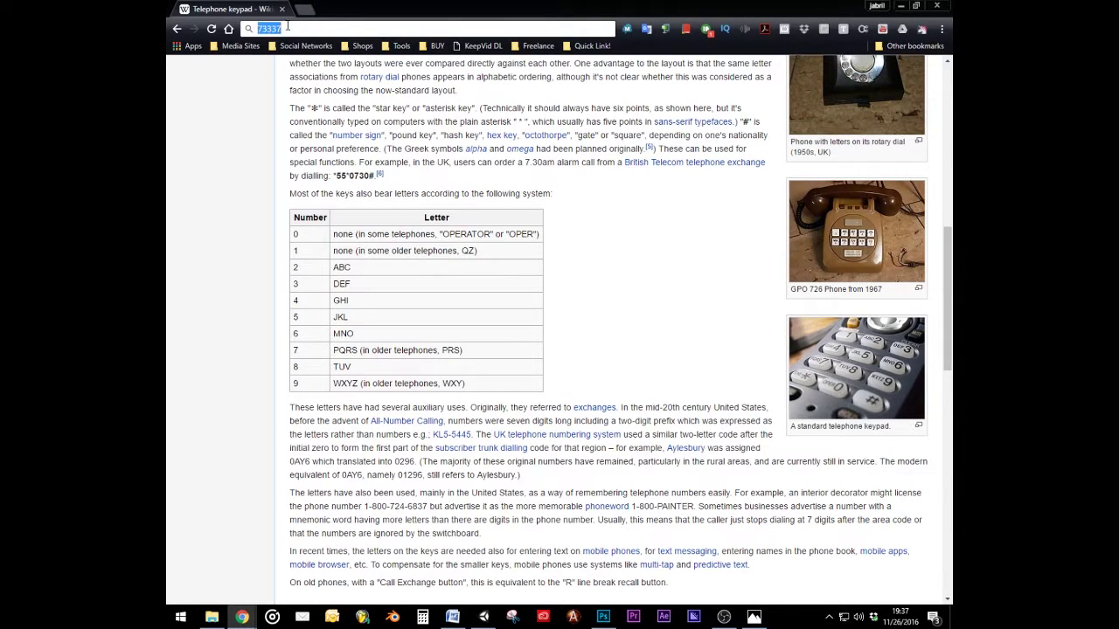
pyautogui.click(284, 24)
pyautogui.write('8')
# - Return to Word, enter the company's phone number in the text box, and centre it at 26 pt
pyautogui.hotkey('alt', 'Tab')
pyautogui.write('733378833')
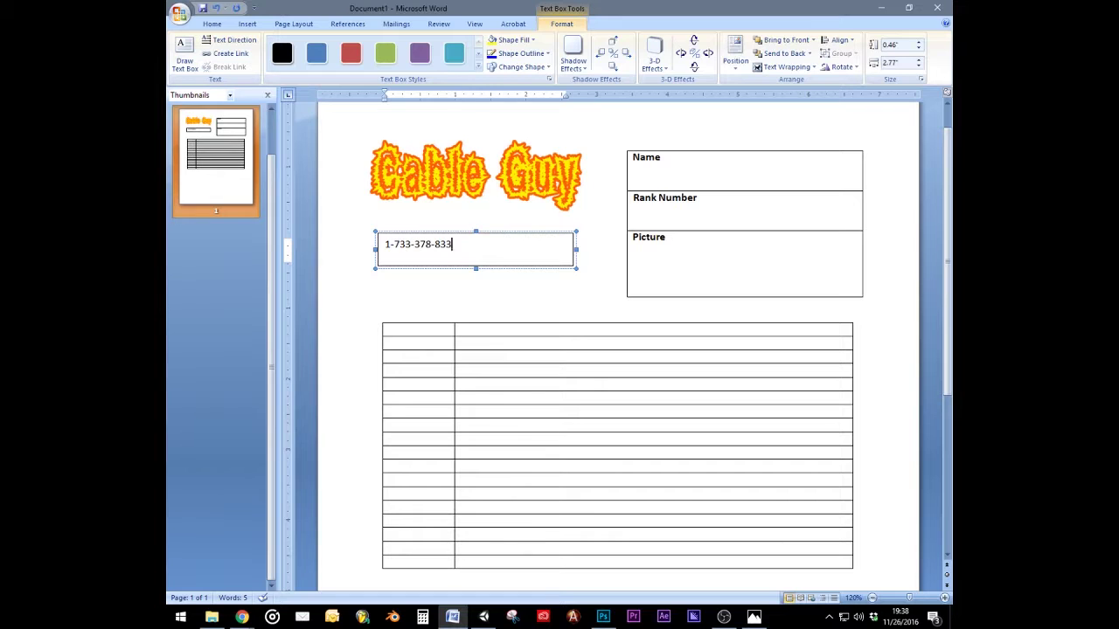
pyautogui.write('-')
pyautogui.hotkey('ctrl', 'e')
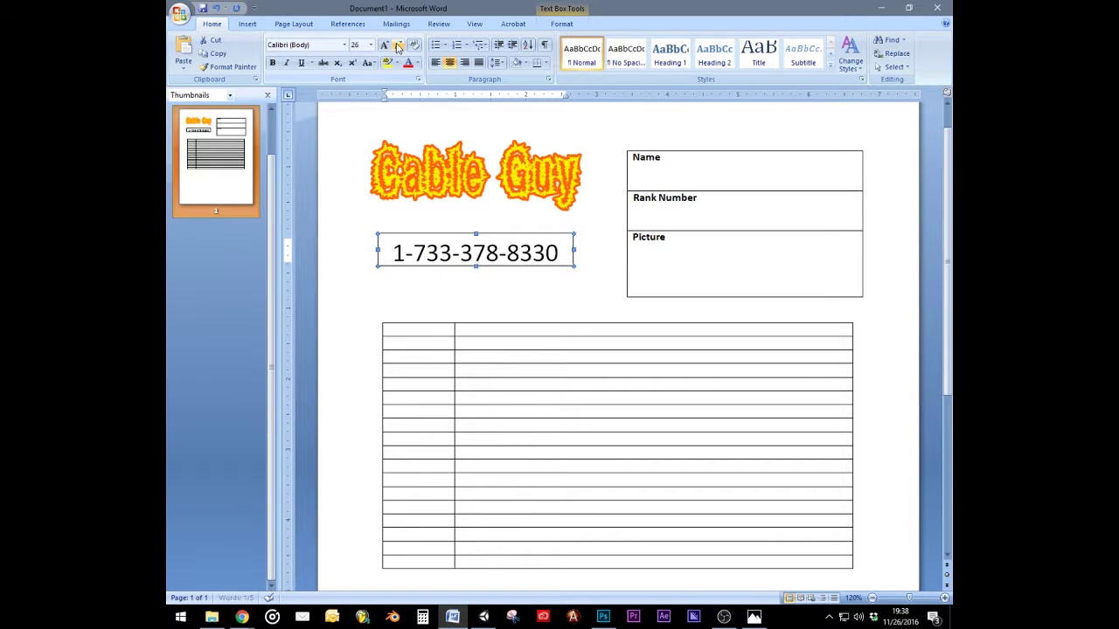
pyautogui.click(399, 47)
# - Remove the outline from the phone number text box
pyautogui.click(562, 25)
pyautogui.click(533, 53)
pyautogui.click(522, 154)
pyautogui.scroll(-2, 547, 239)
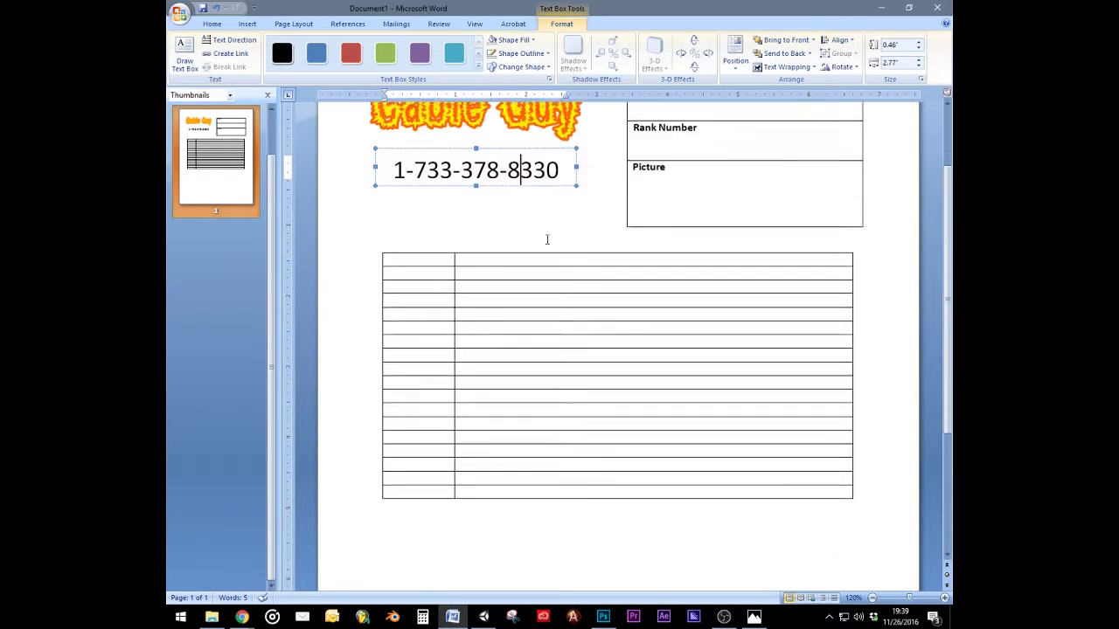
pyautogui.hotkey('alt', 'Tab')
pyautogui.click(754, 617)
pyautogui.scroll(3, 428, 33)
# - Draw a text box about 2.7 by 0.54 inches under the phone number and enter "Invoice #"
pyautogui.click(250, 28)
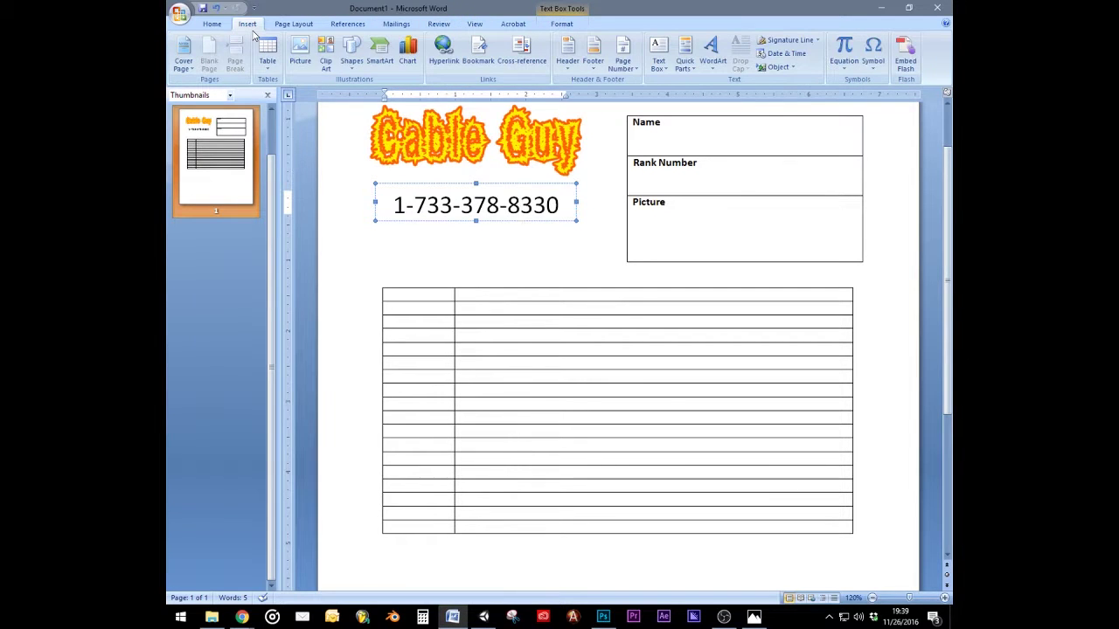
pyautogui.moveTo(381, 239); pyautogui.dragTo(576, 282)
pyautogui.write('Invoice #')
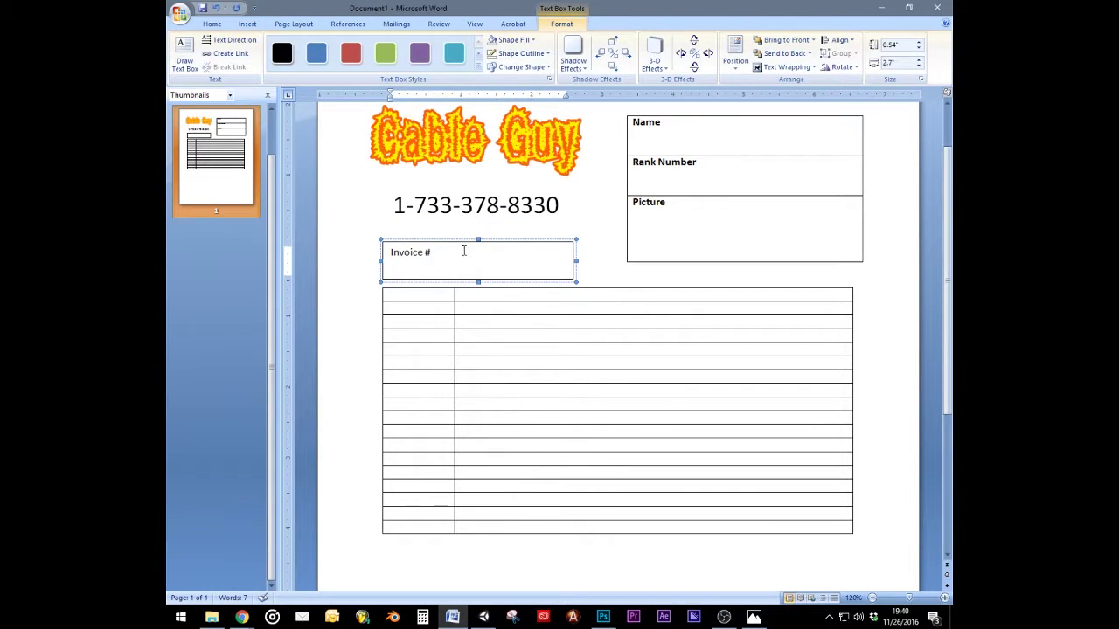
# - Enlarge and copy the "Invoice #" text, and delete its text box
pyautogui.tripleClick(465, 251)
pyautogui.hotkey('ctrl', 'c')
pyautogui.click(211, 24)
pyautogui.click(383, 45)
pyautogui.press('Delete')
pyautogui.click(458, 242)
pyautogui.press('Delete')
# - Draw a small two-cell table under the phone number and paste "Invoice #" into its first cell
pyautogui.click(247, 23)
pyautogui.click(267, 48)
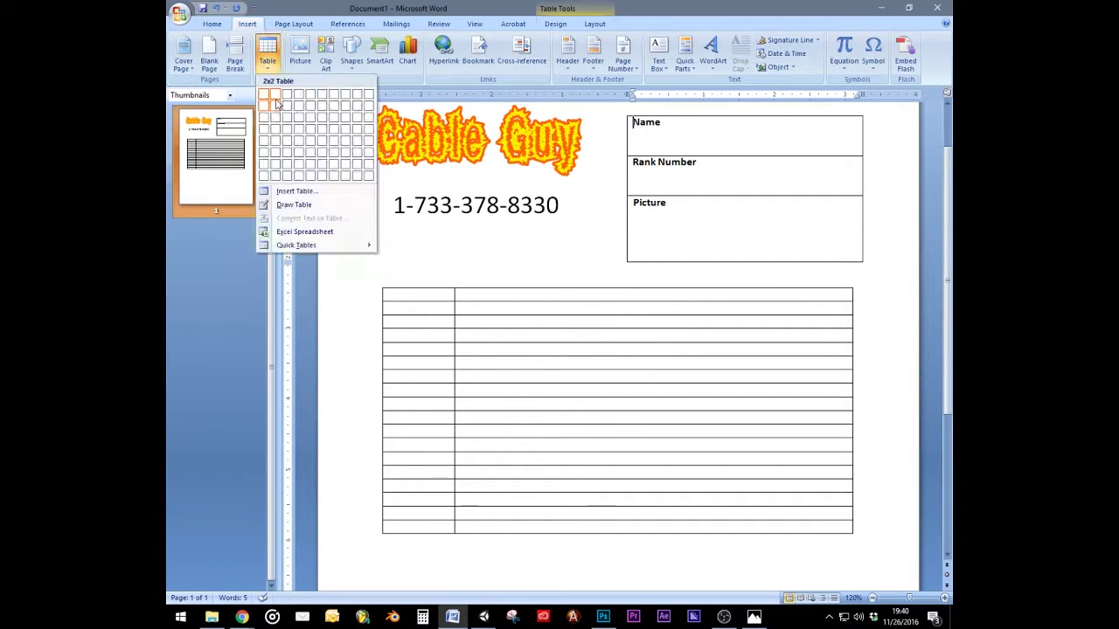
pyautogui.click(288, 203)
pyautogui.moveTo(392, 262); pyautogui.dragTo(503, 312)
pyautogui.click(761, 55)
pyautogui.rightClick(441, 286)
pyautogui.click(629, 355)
pyautogui.click(437, 284)
pyautogui.hotkey('ctrl', 'v')
pyautogui.moveTo(570, 301); pyautogui.dragTo(597, 301)
pyautogui.moveTo(483, 334); pyautogui.dragTo(483, 297)
# - Insert a two-column, one-row table above the long table and paste "Invoice #" into its first cell
pyautogui.click(392, 339)
pyautogui.click(248, 24)
pyautogui.click(267, 48)
pyautogui.click(276, 95)
pyautogui.hotkey('ctrl', 'z')
pyautogui.hotkey('ctrl', 'v')
# - Delete the hand-drawn Invoice # table and narrow both columns of the inserted one to about the title's width
pyautogui.moveTo(402, 280); pyautogui.dragTo(494, 288)
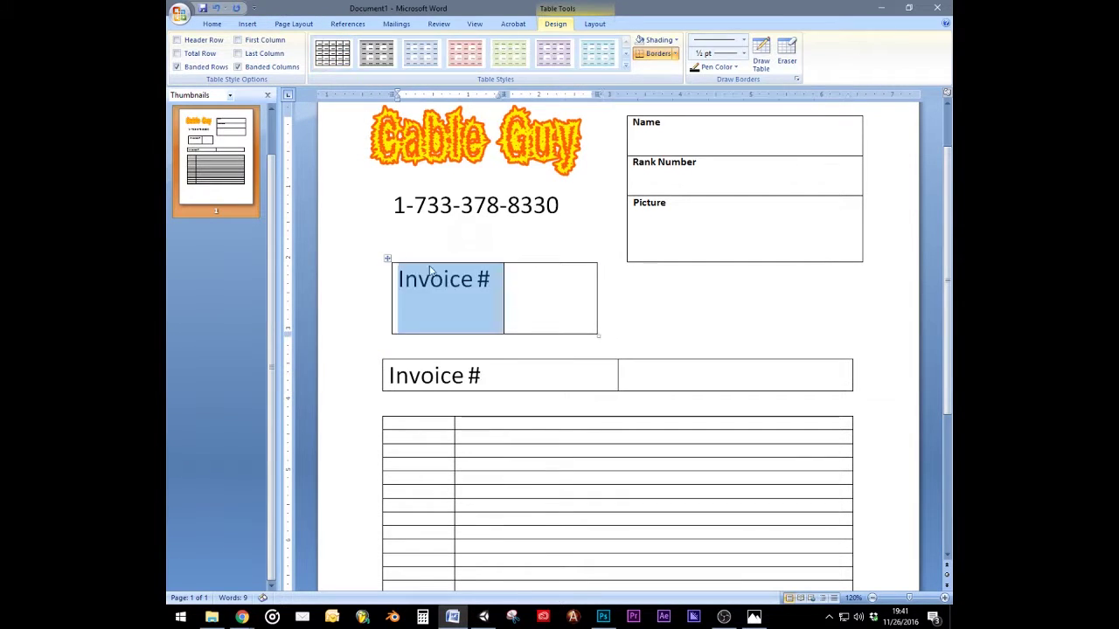
pyautogui.press('BackSpace')
pyautogui.click(618, 305)
pyautogui.moveTo(855, 302); pyautogui.dragTo(583, 301)
# - Centre the Invoice # table's contents horizontally and vertically in their cells
pyautogui.click(377, 284)
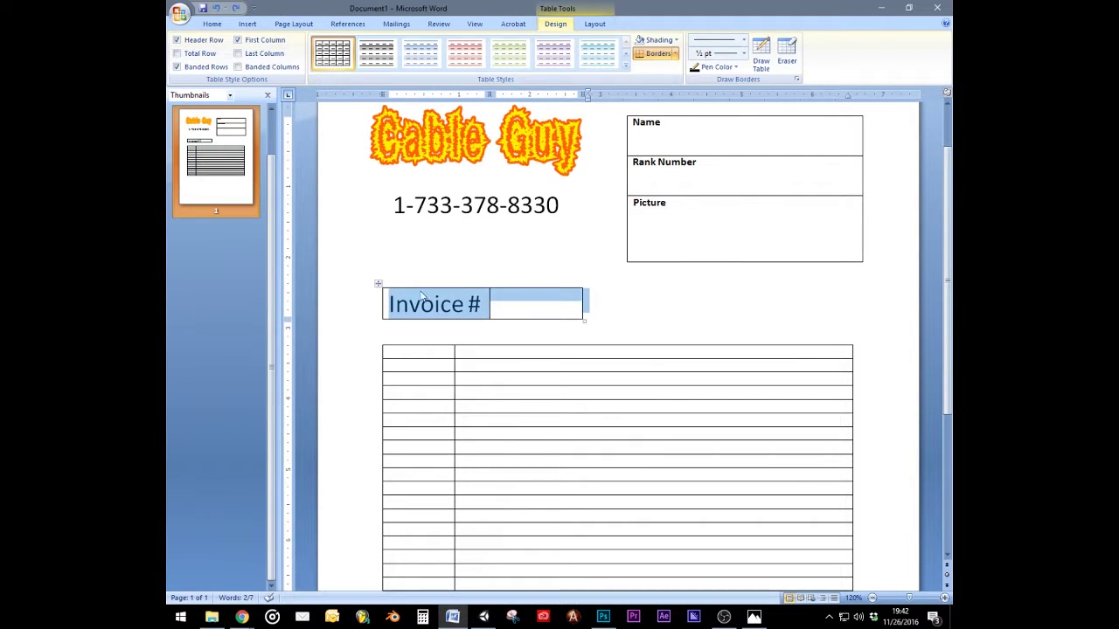
pyautogui.click(594, 24)
pyautogui.scroll(-1, 472, 311)
pyautogui.scroll(2, 430, 317)
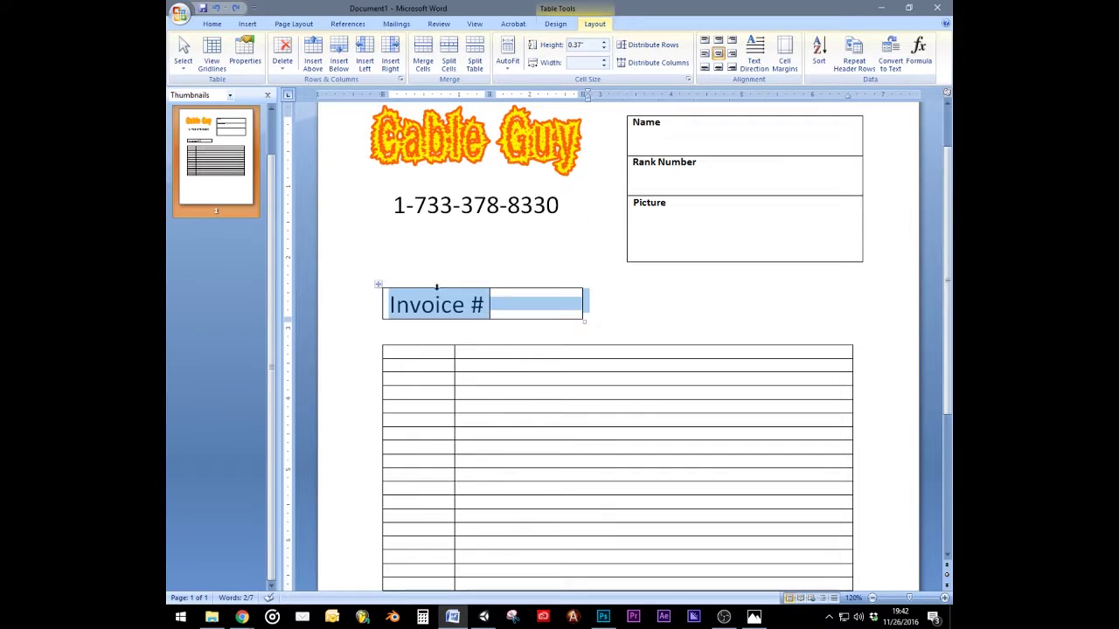
# - Make the Invoice # row taller and move the phone number text box slightly up, closer to the title
pyautogui.scroll(-1, 437, 317)
pyautogui.moveTo(476, 319); pyautogui.dragTo(476, 336)
pyautogui.click(486, 322)
pyautogui.moveTo(470, 221); pyautogui.dragTo(469, 209)
pyautogui.rightClick(379, 286)
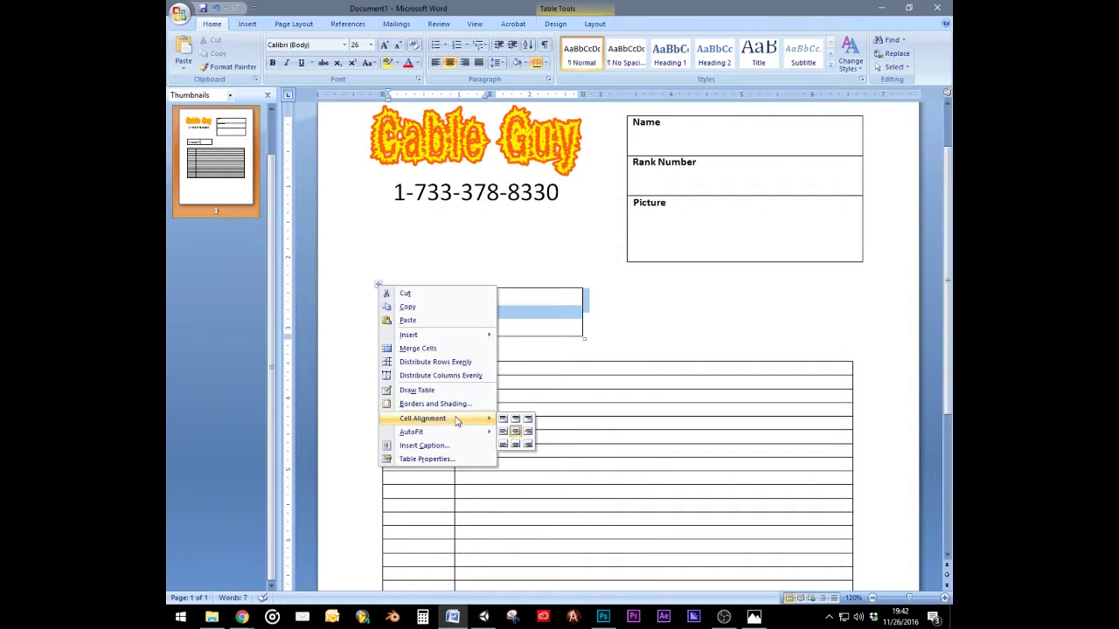
pyautogui.click(427, 459)
pyautogui.click(518, 187)
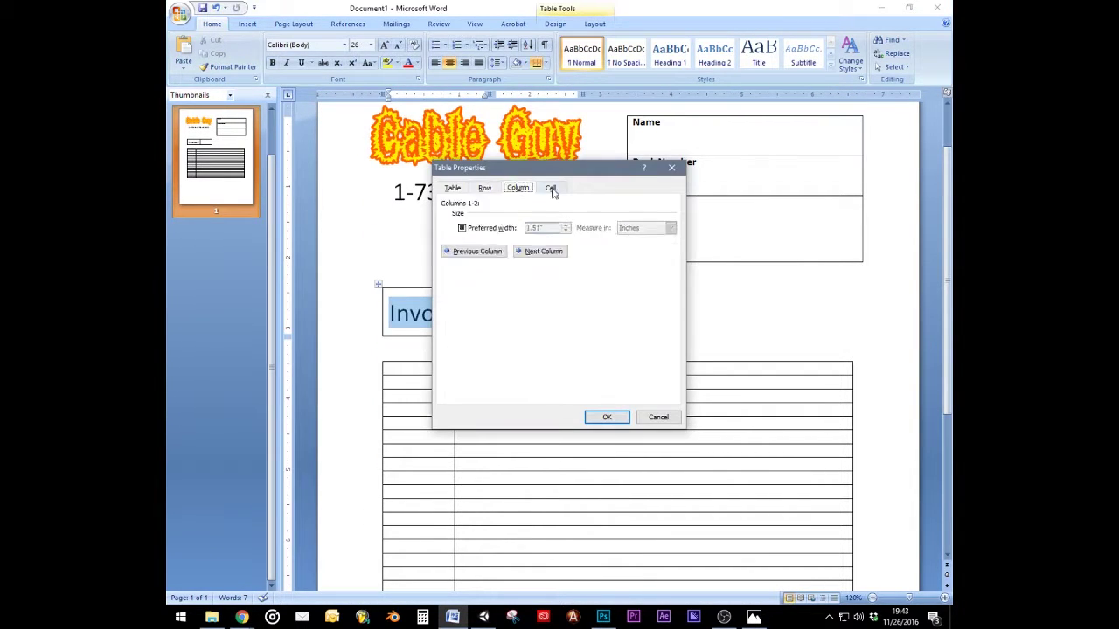
pyautogui.click(604, 415)
pyautogui.rightClick(377, 284)
pyautogui.scroll(2, 512, 292)
# - Insert a six-column, one-row table on a new line below the Invoice # table, with Play, Settings and Credits in alternate cells
pyautogui.click(495, 417)
pyautogui.press('Return')
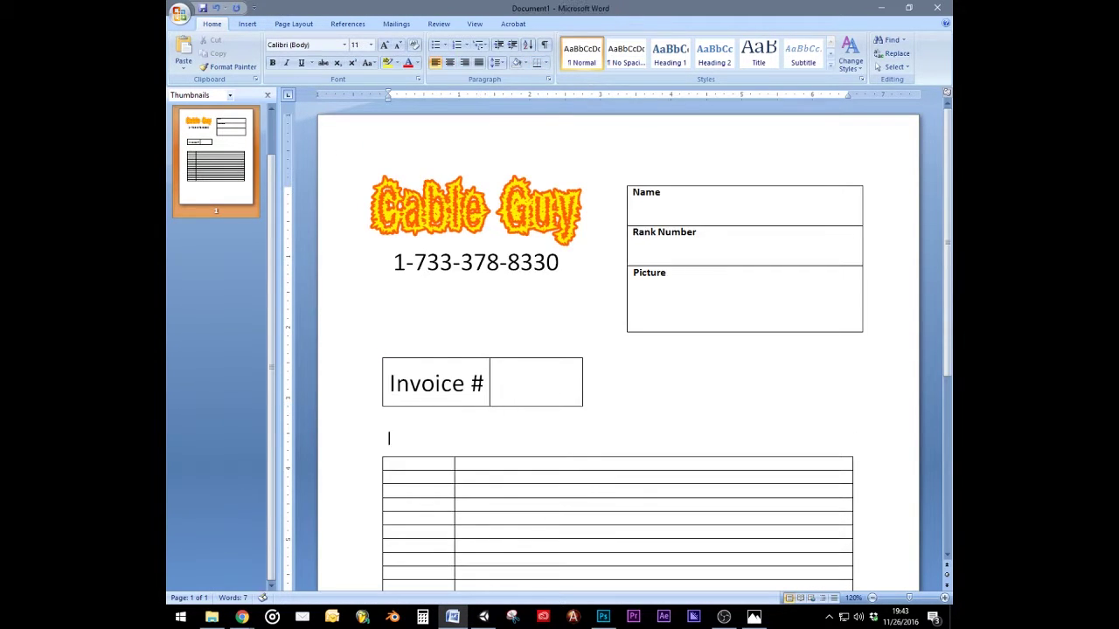
pyautogui.scroll(-2, 494, 363)
pyautogui.click(248, 24)
pyautogui.click(268, 48)
pyautogui.click(334, 91)
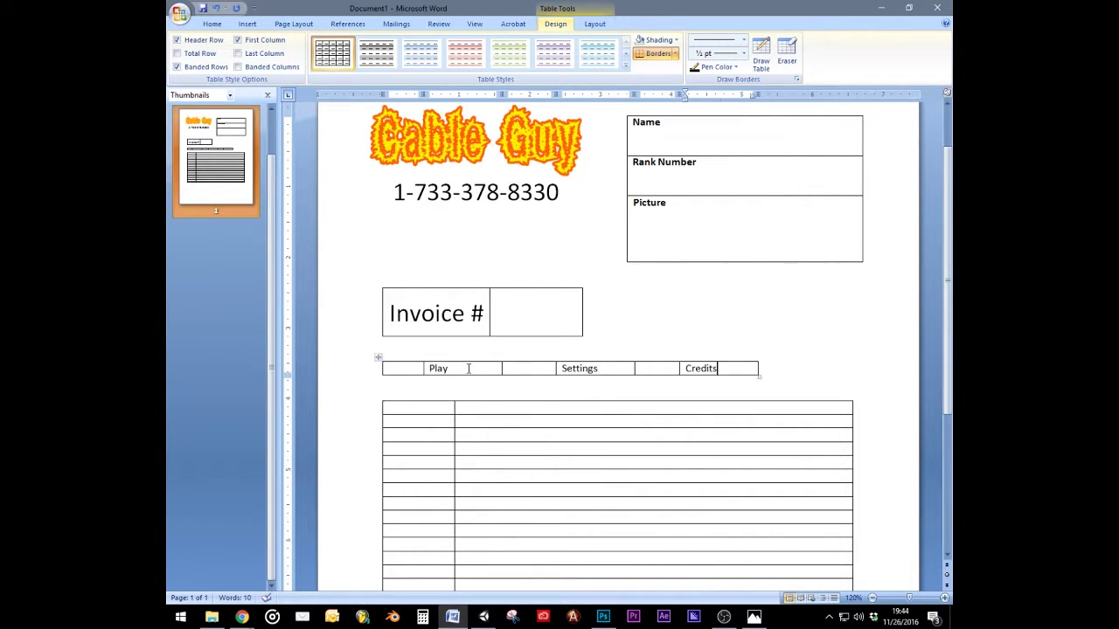
# - Centre the Play, Settings and Credits table on the page and centre the text in its cells
pyautogui.rightClick(378, 358)
pyautogui.click(427, 531)
pyautogui.click(611, 417)
pyautogui.rightClick(379, 357)
pyautogui.click(514, 505)
pyautogui.click(426, 532)
pyautogui.click(606, 417)
# - Enlarge the Play, Settings and Credits labels to 36 pt
pyautogui.tripleClick(639, 368)
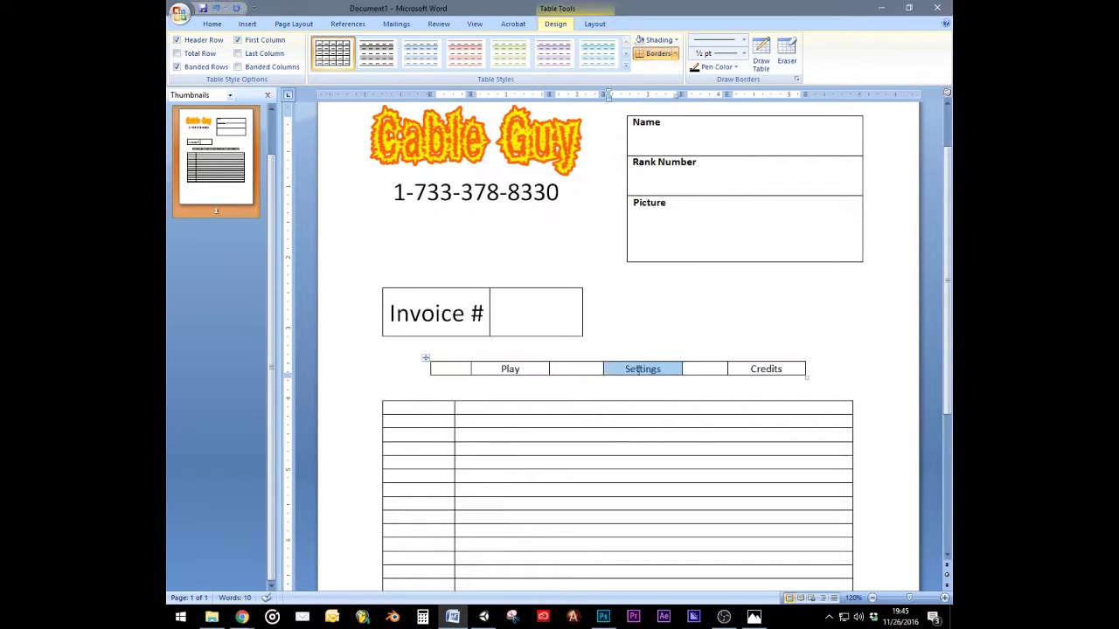
pyautogui.moveTo(502, 369); pyautogui.dragTo(765, 369)
pyautogui.click(211, 24)
pyautogui.click(384, 45)
pyautogui.click(383, 45)
pyautogui.click(384, 44)
pyautogui.click(384, 44)
pyautogui.click(398, 45)
pyautogui.click(455, 372)
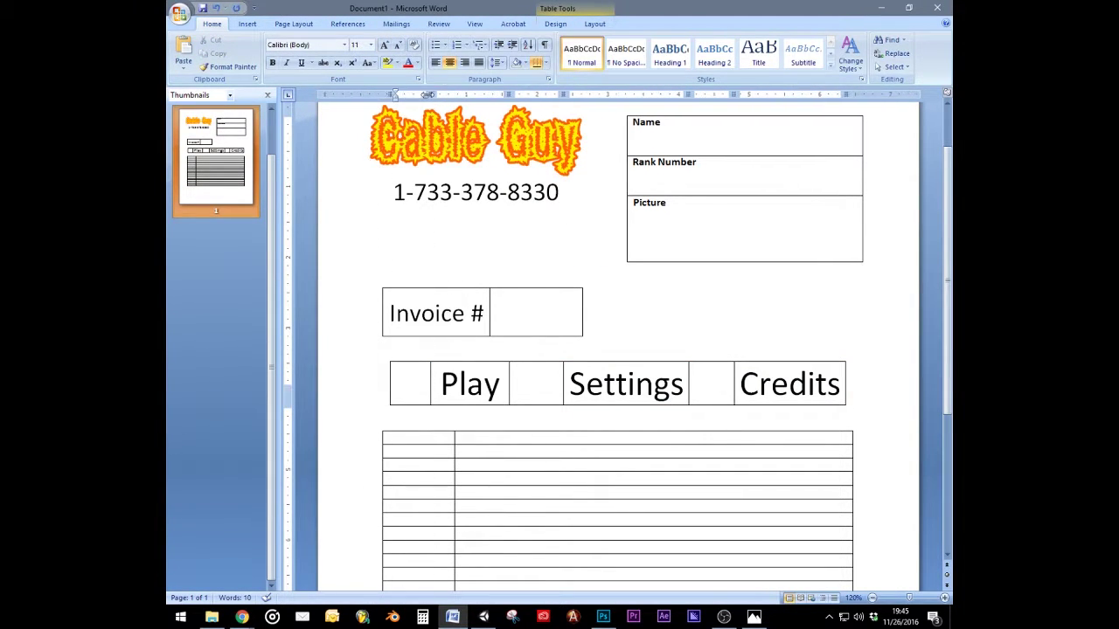
# - Insert a row above the Play, Settings and Credits row
pyautogui.scroll(1, 537, 282)
pyautogui.scroll(-2, 536, 282)
pyautogui.rightClick(420, 330)
pyautogui.moveTo(472, 390)
pyautogui.click(603, 420)
pyautogui.rightClick(439, 336)
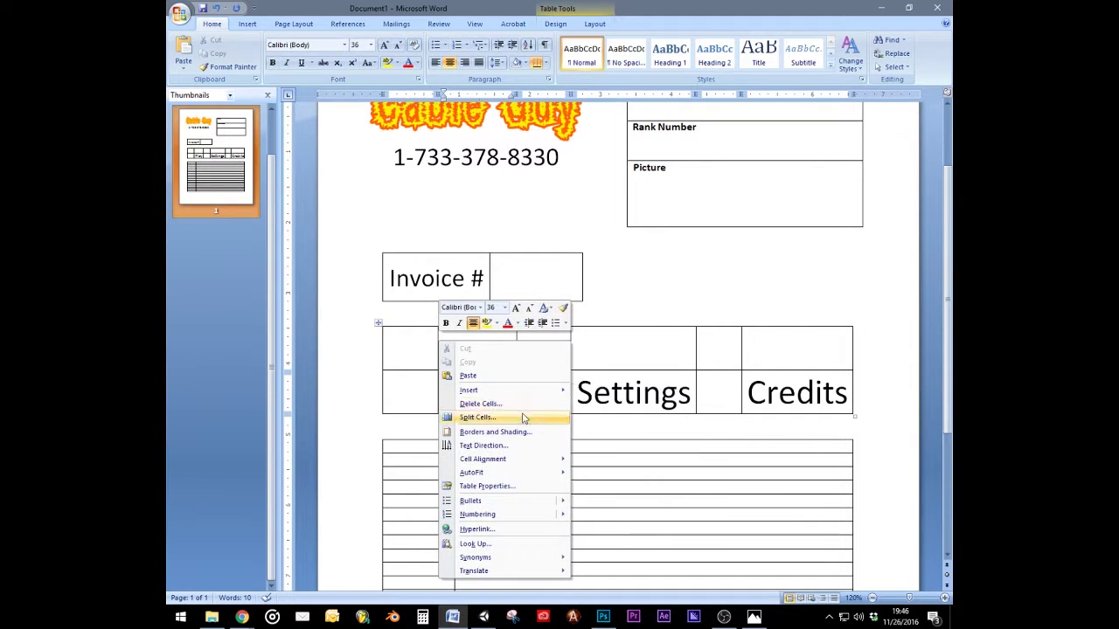
pyautogui.rightClick(518, 347)
pyautogui.click(509, 348)
pyautogui.rightClick(515, 347)
pyautogui.click(565, 410)
pyautogui.click(547, 361)
pyautogui.hotkey('ctrl', 'z')
# - Merge the cells of the empty row above Play, Settings and Credits into one full-width cell
pyautogui.moveTo(791, 350); pyautogui.dragTo(463, 346)
pyautogui.rightClick(452, 341)
pyautogui.click(490, 415)
# - Enter "Service" in the merged heading cell and reduce its text to 24 pt
pyautogui.write('Service')
pyautogui.hotkey('shift', 'Home')
pyautogui.hotkey('ctrl', 'shift', ',')
pyautogui.hotkey('ctrl', 'shift', ',')
pyautogui.hotkey('ctrl', 'shift', ',')
pyautogui.hotkey('ctrl', 'shift', ',')
pyautogui.hotkey('ctrl', 'shift', ',')
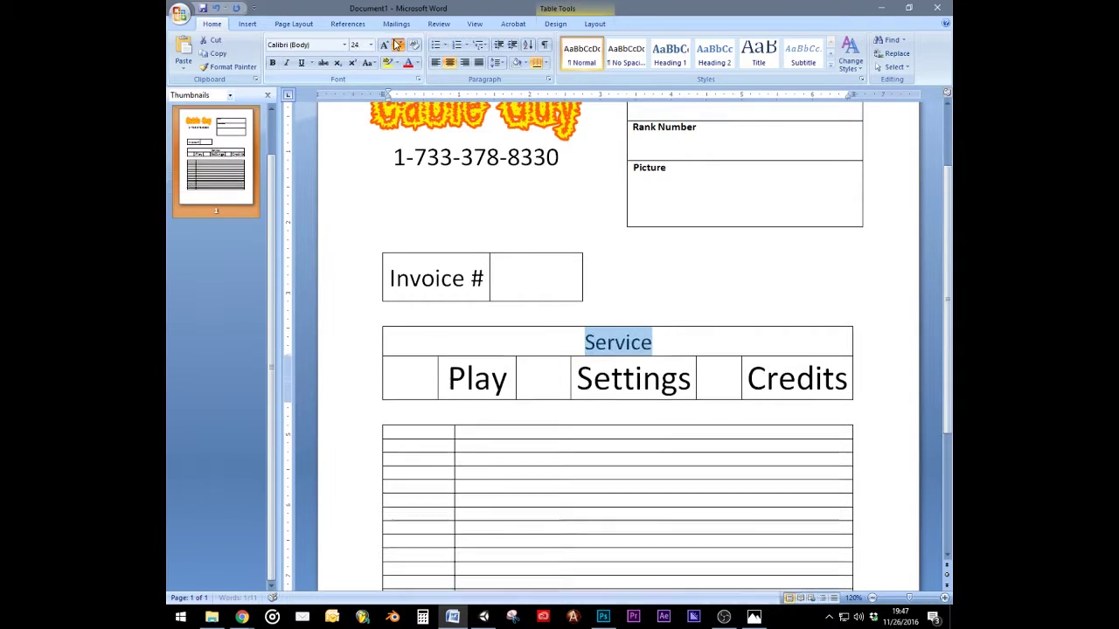
pyautogui.click(685, 232)
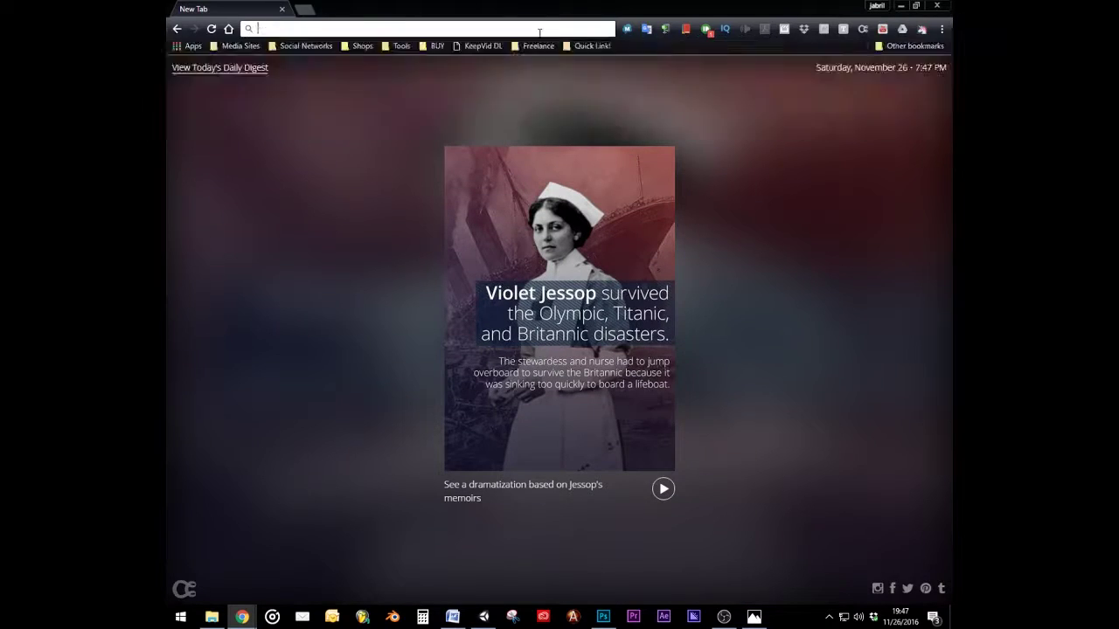
# - Search the web in Chrome for turning a Microsoft Word table into an image and for freely moving a Word table
pyautogui.write('ms word ')
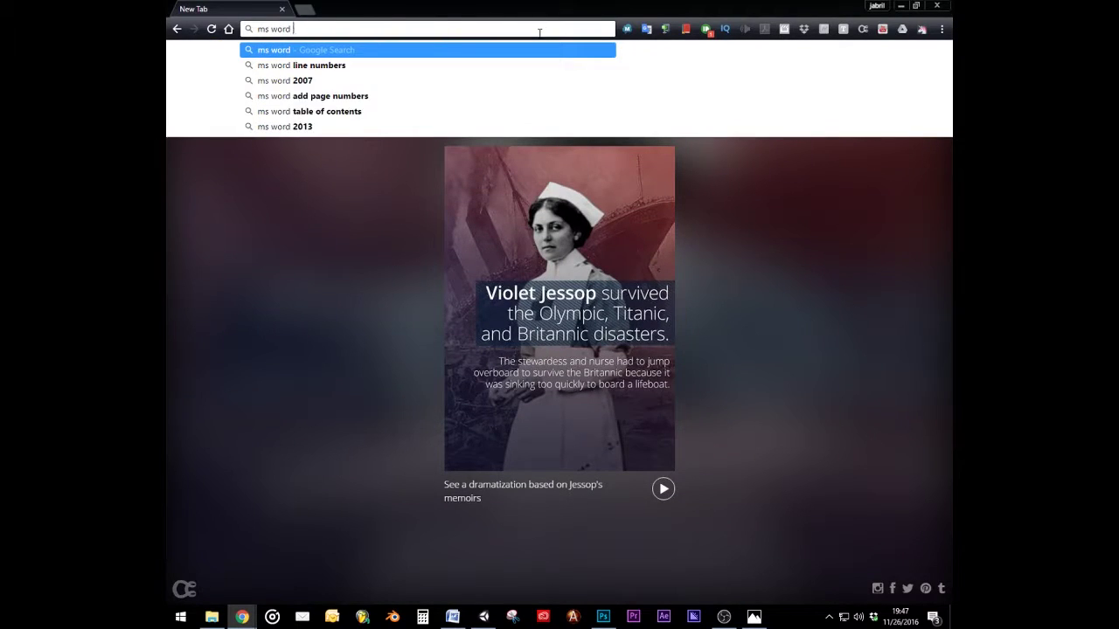
pyautogui.write('turn ta')
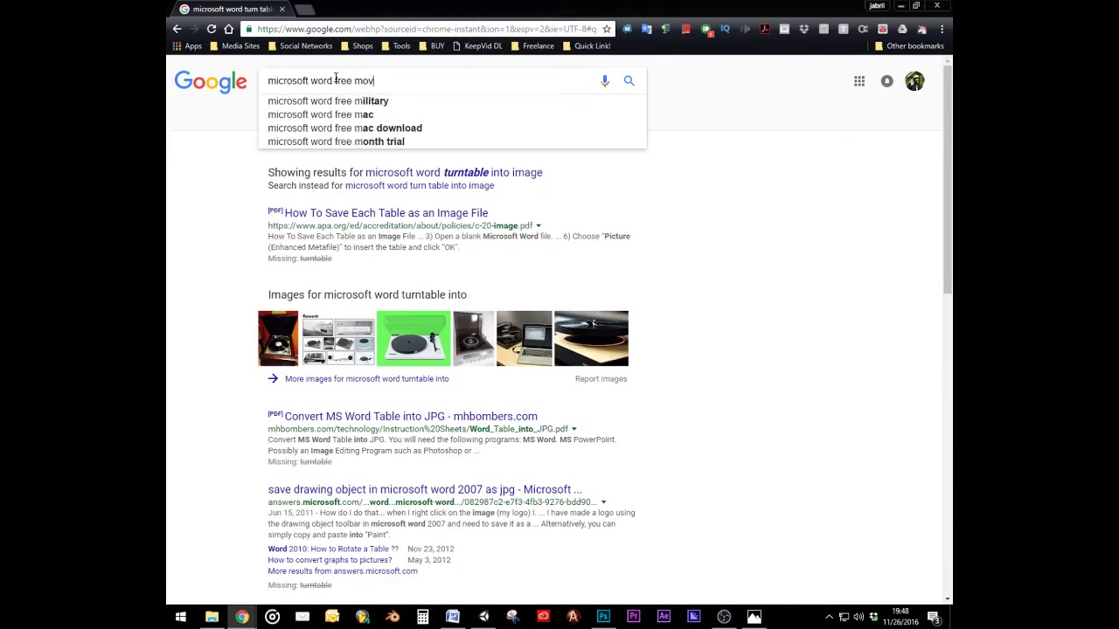
pyautogui.write('ove table')
# - Read the Microsoft answers thread about a Word table that keeps moving around the document
pyautogui.scroll(-3, 326, 366)
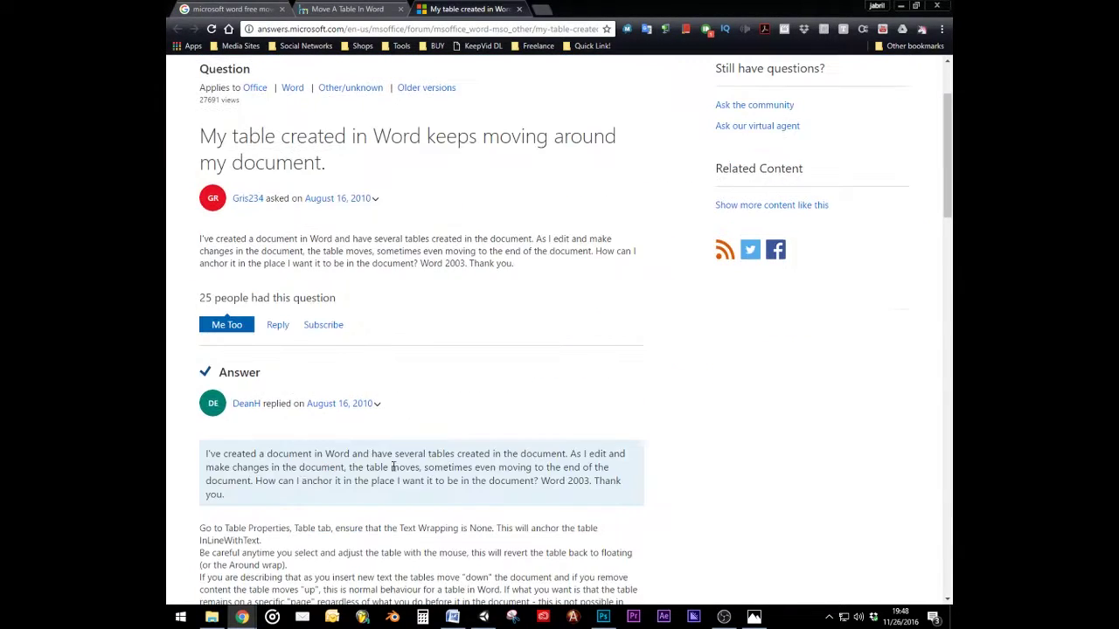
pyautogui.scroll(-3, 392, 467)
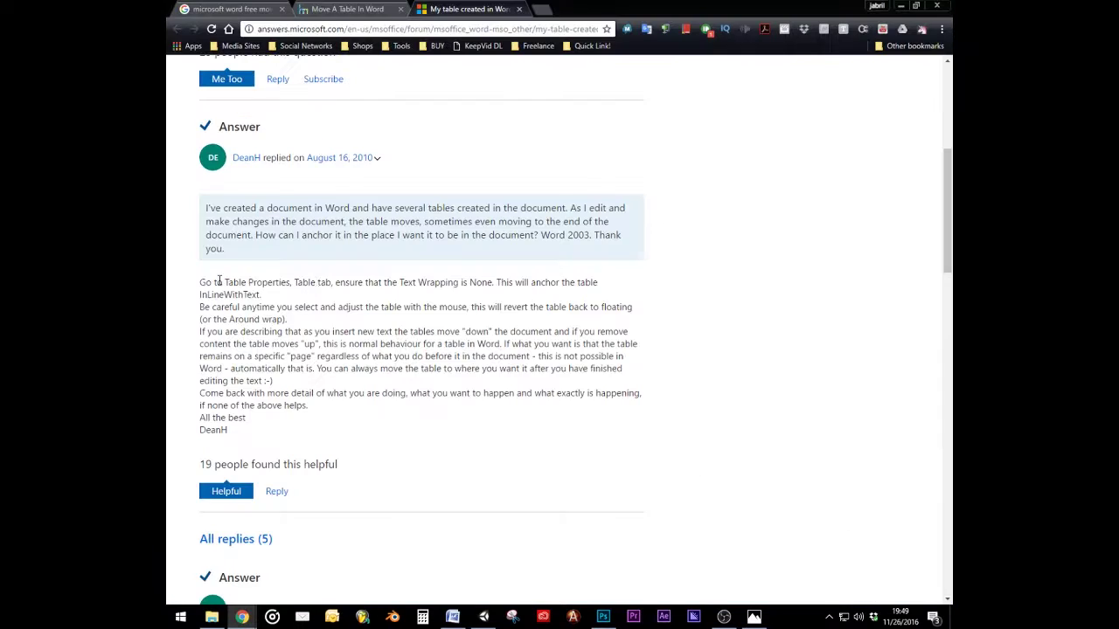
pyautogui.scroll(-14, 575, 391)
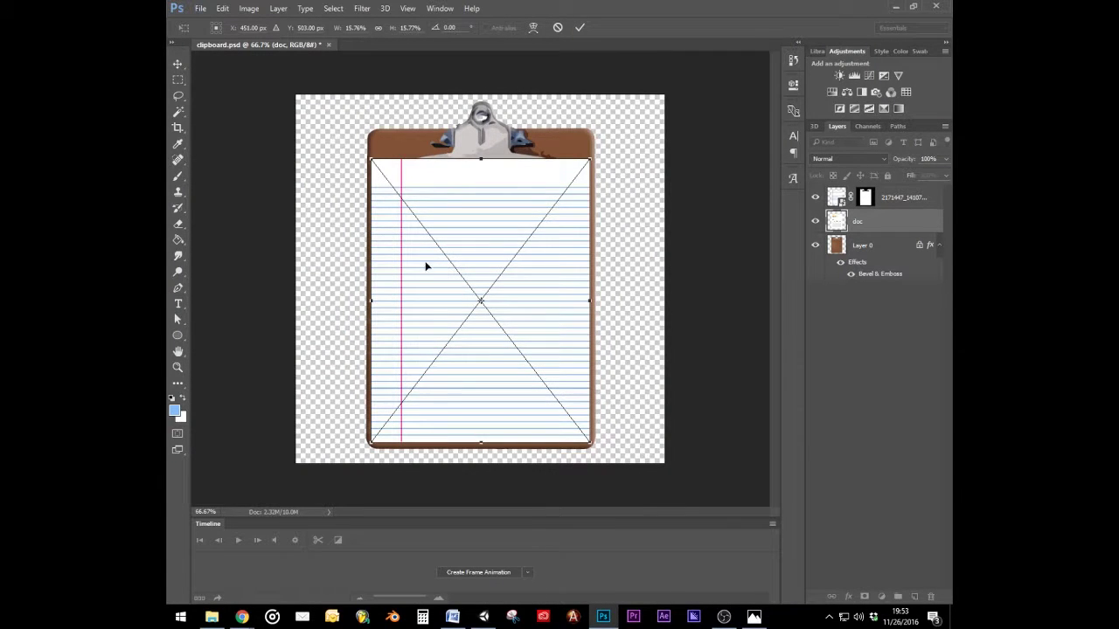
# - In Photoshop, replace the clipboard's lined paper with the placed doc layer, moving the layer mask to it and hiding the lined-paper layer
pyautogui.click(582, 27)
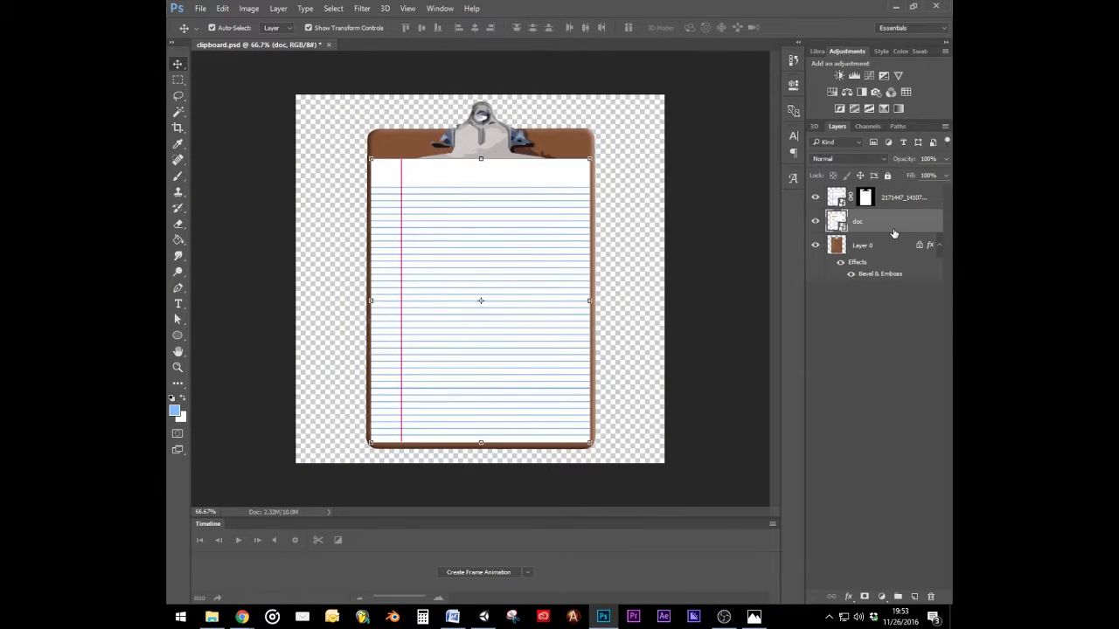
pyautogui.click(865, 199)
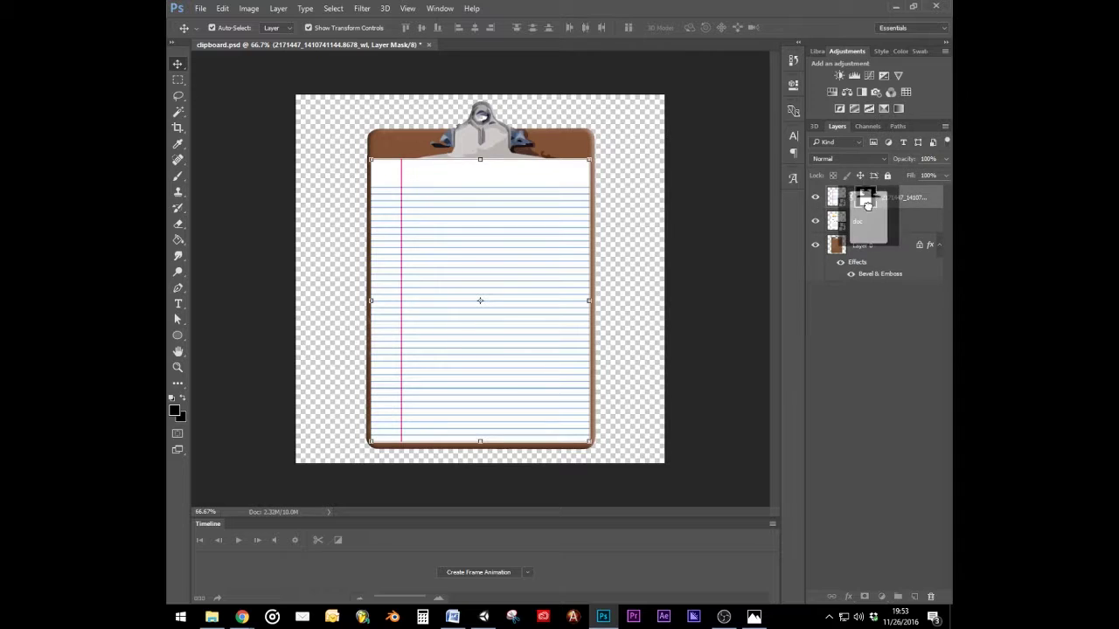
pyautogui.click(815, 198)
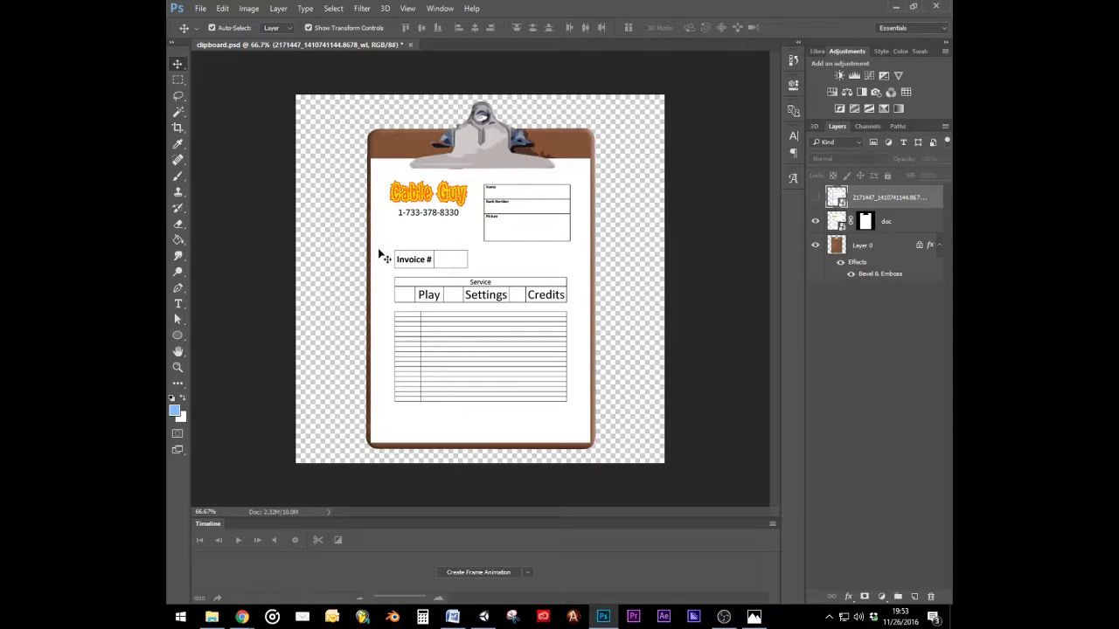